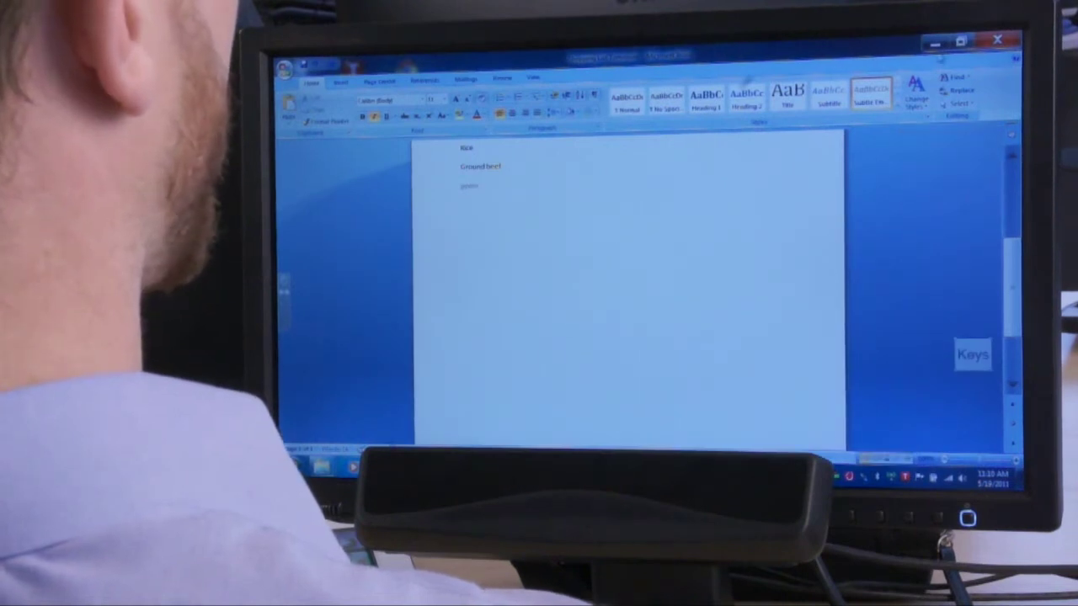
# Close Word with Alt+F4, choosing Yes to save the shopping list changes.
pyautogui.hotkey('alt', 'F4')
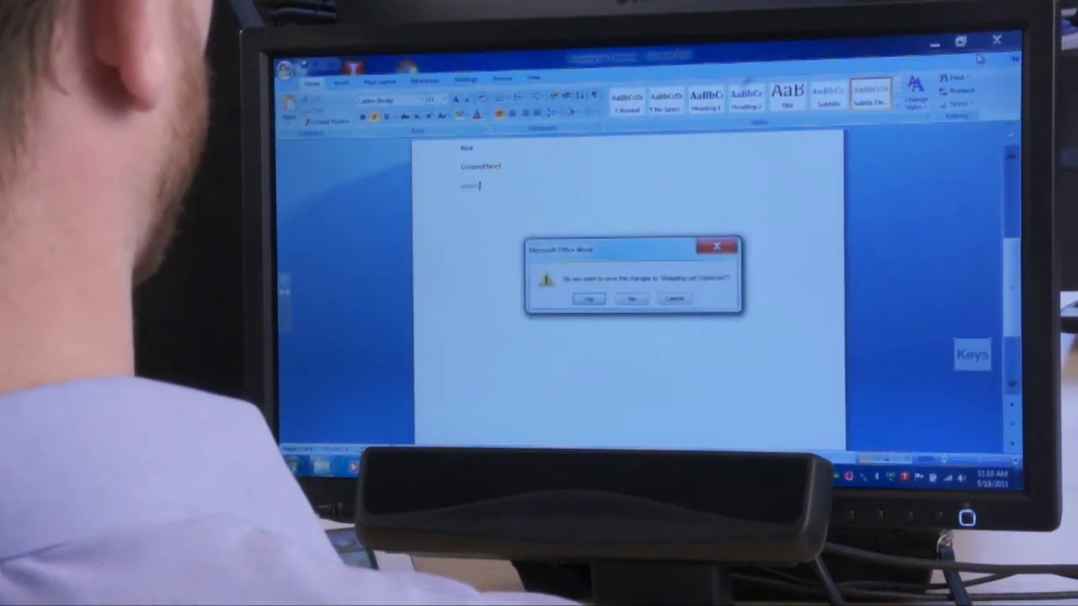
pyautogui.click(587, 301)
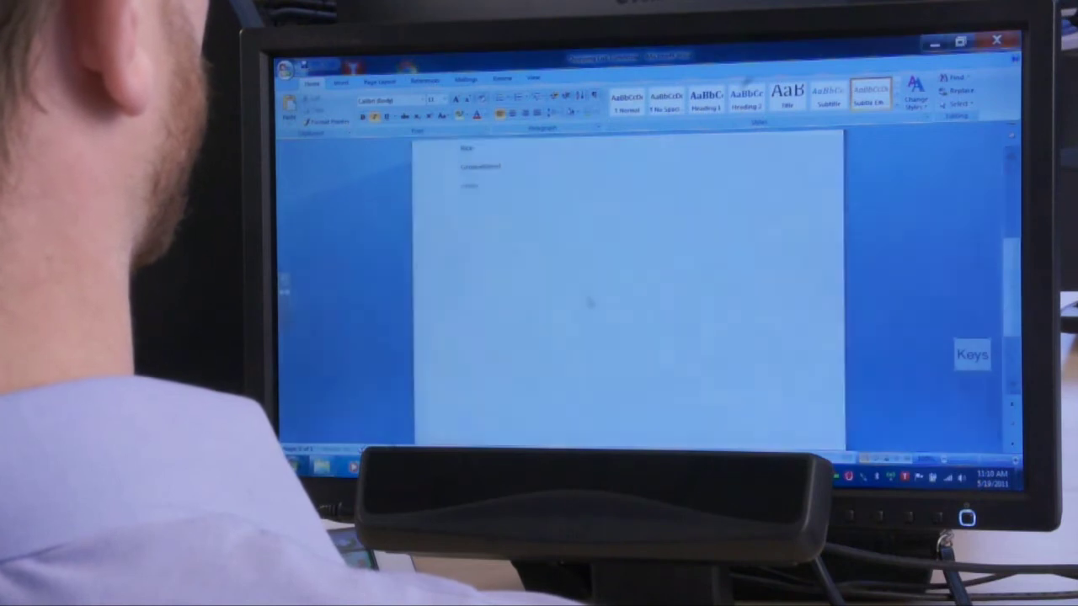